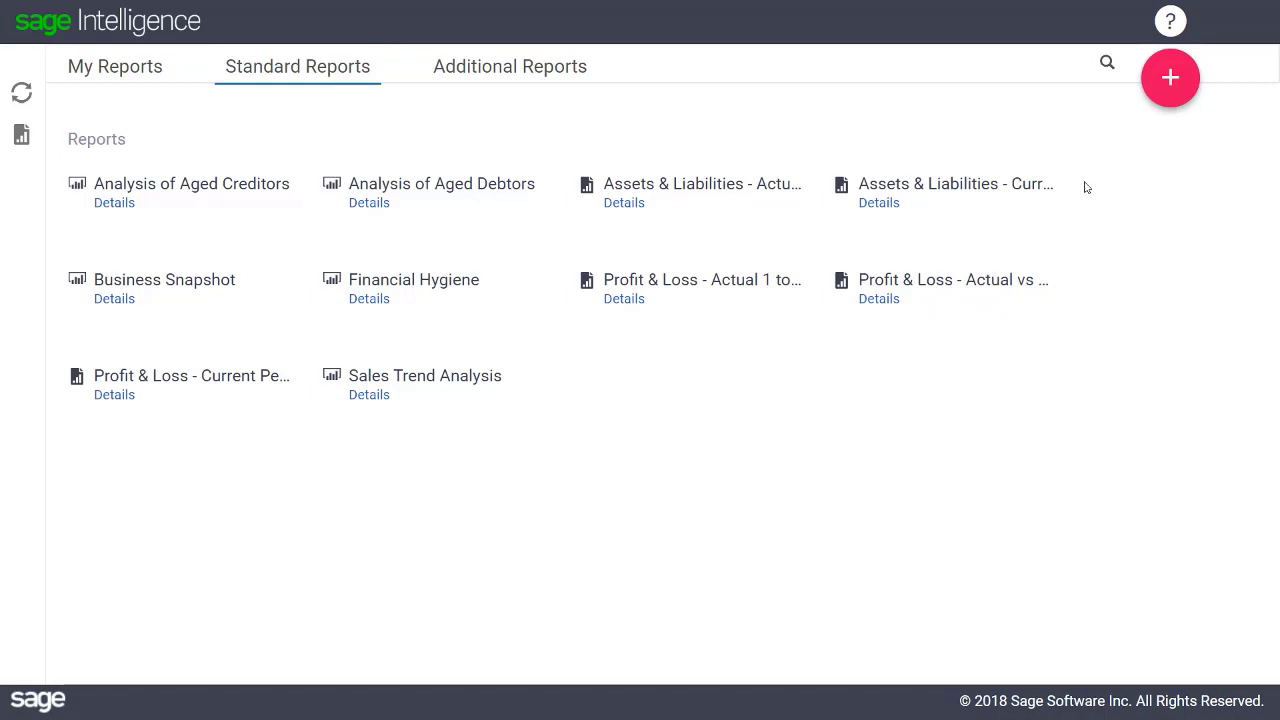
From the Standard Reports library, bring up the pink + menu for creating a new report
click(1170, 88)
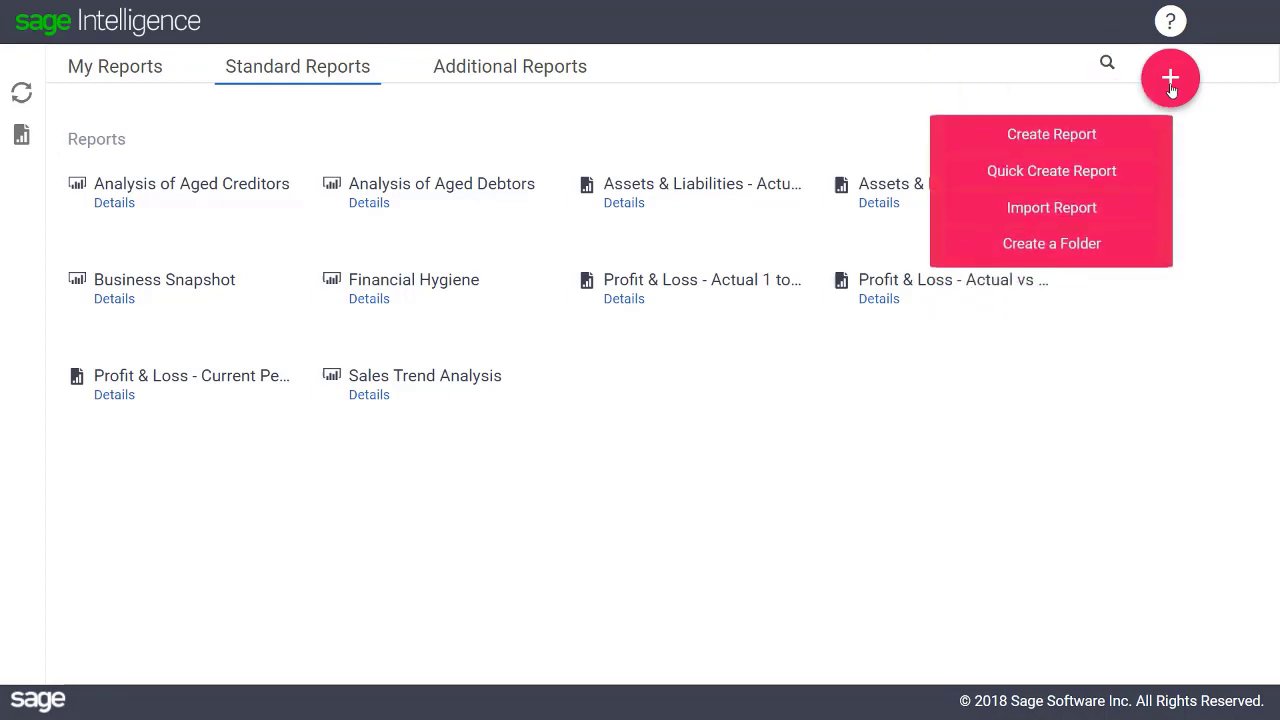
Create report 'Current vs Prior Month Profit and Loss Statement' with its P&L description in Monthly Reports
click(1091, 139)
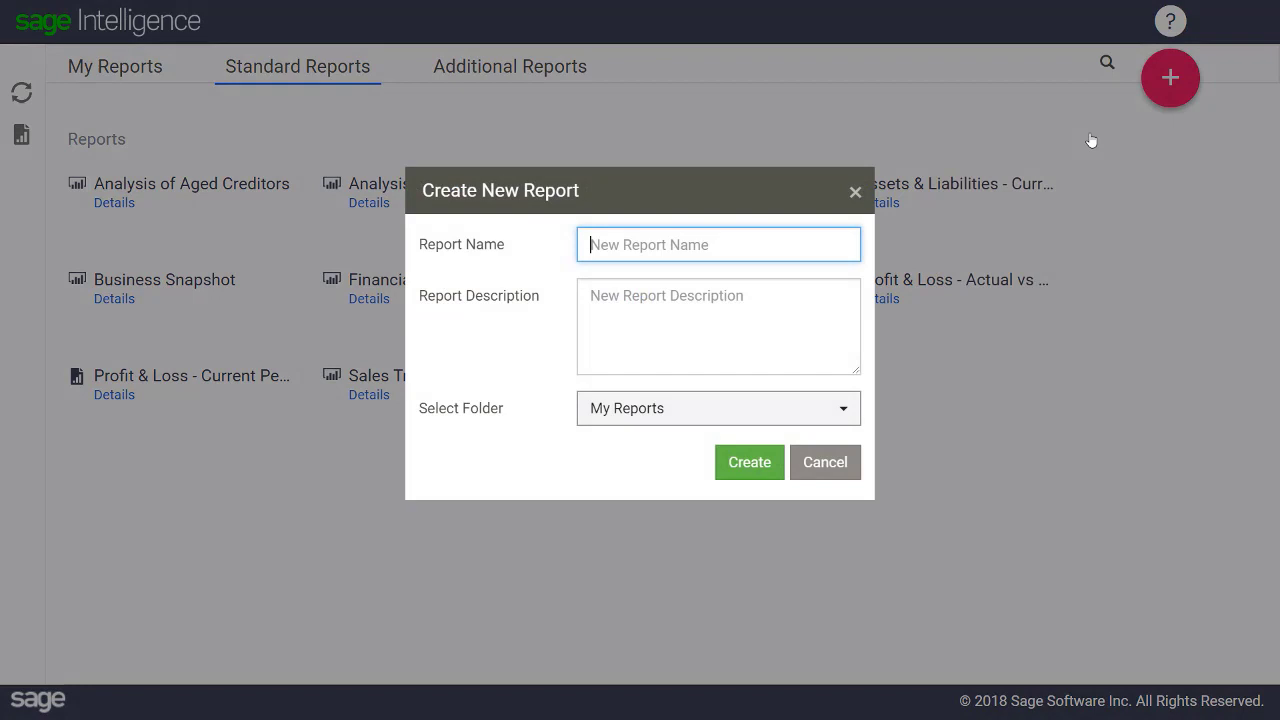
text(Current vs Prior Mon)
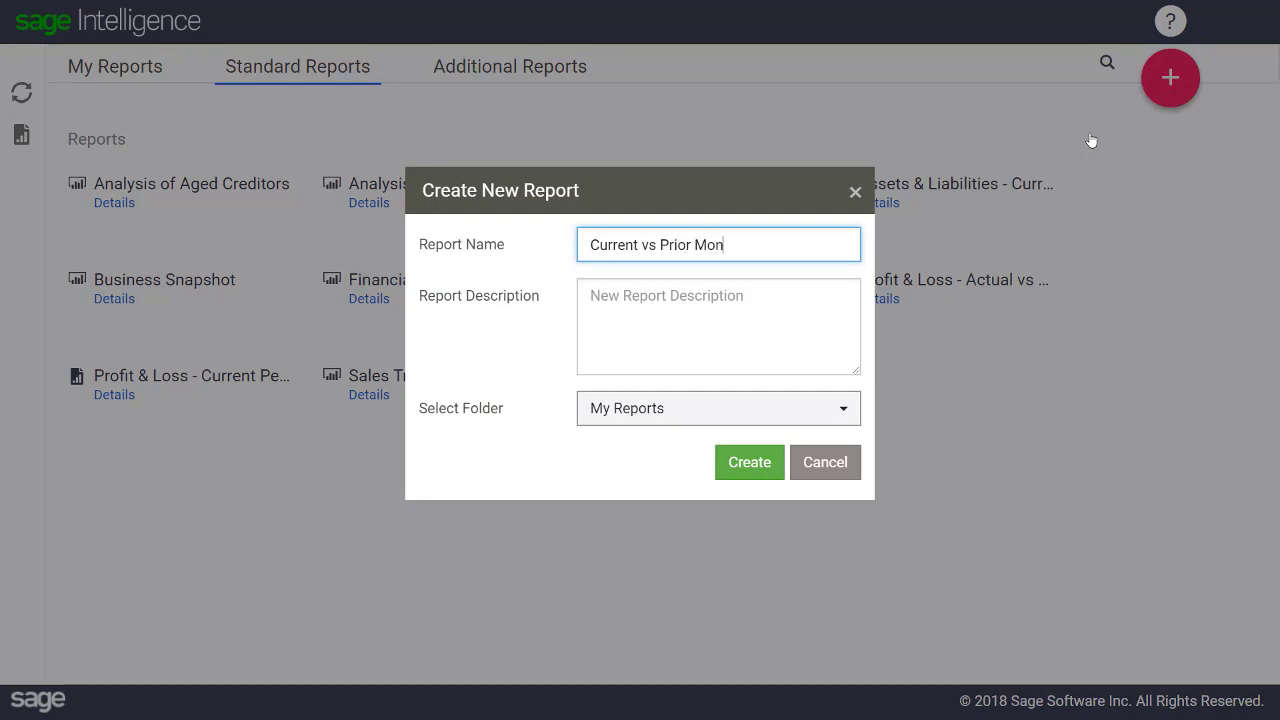
text(th Profit and Loss Statement)
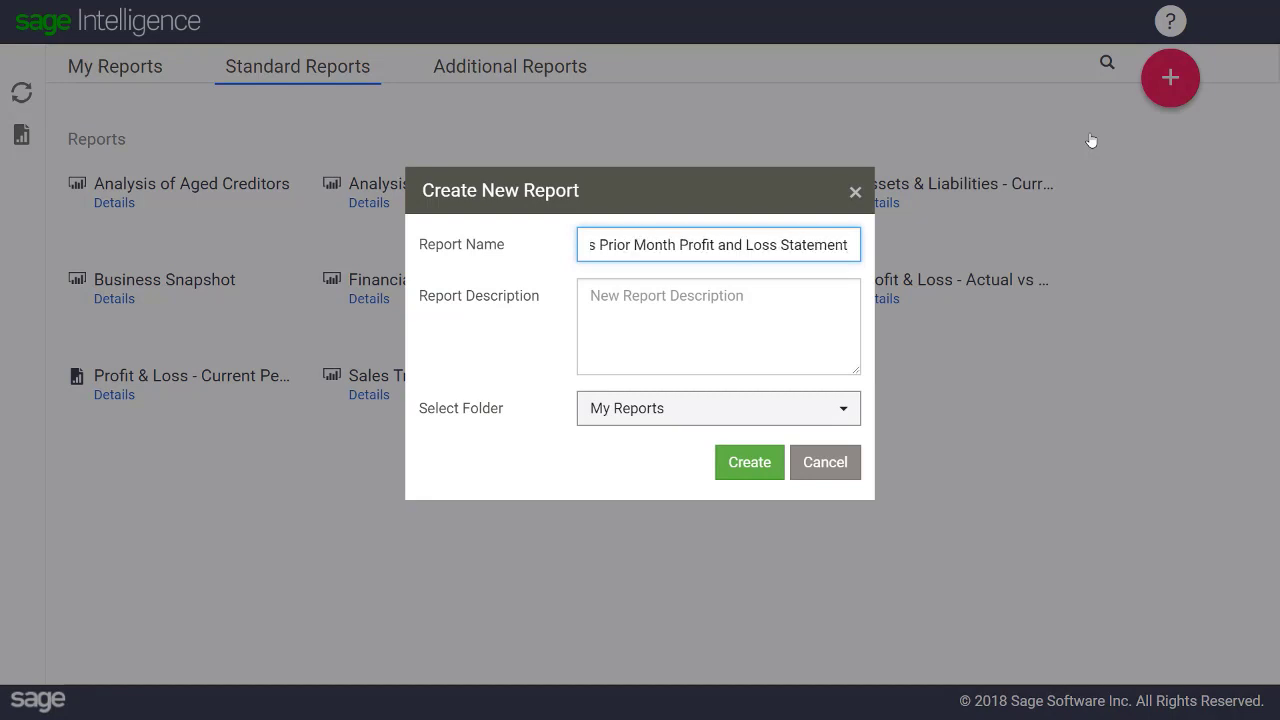
click(812, 312)
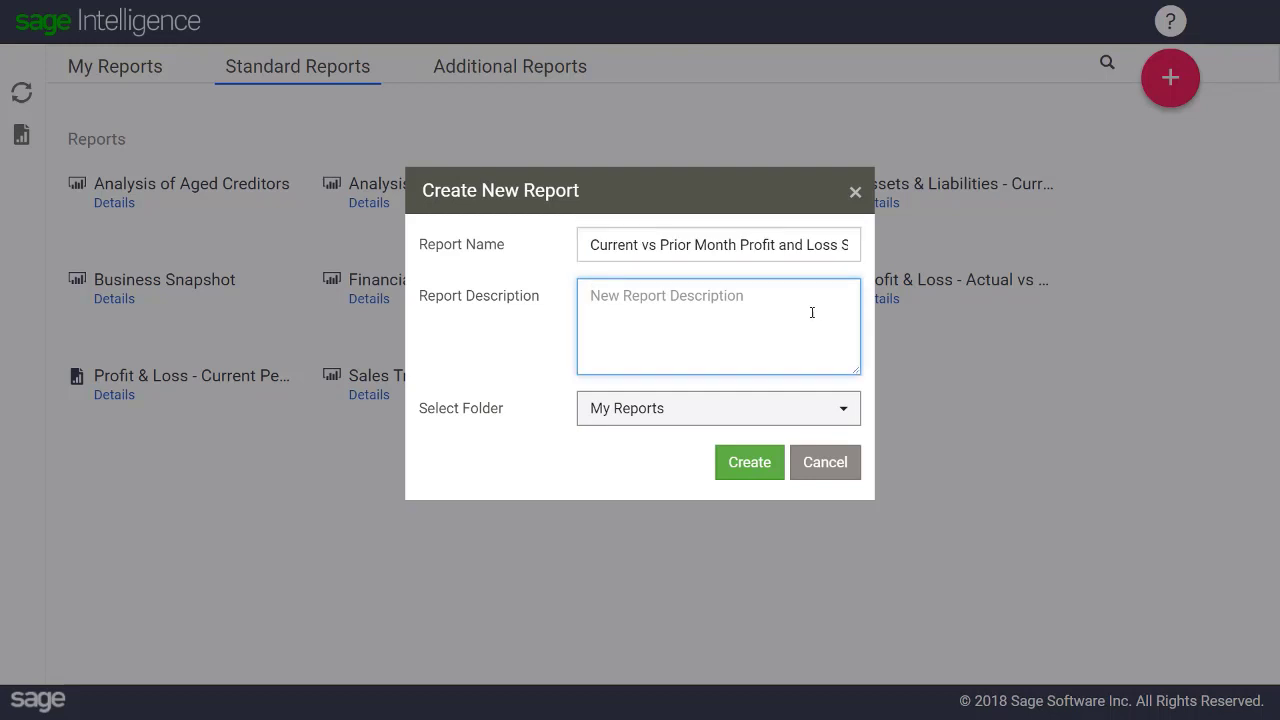
text(This P&L Statement)
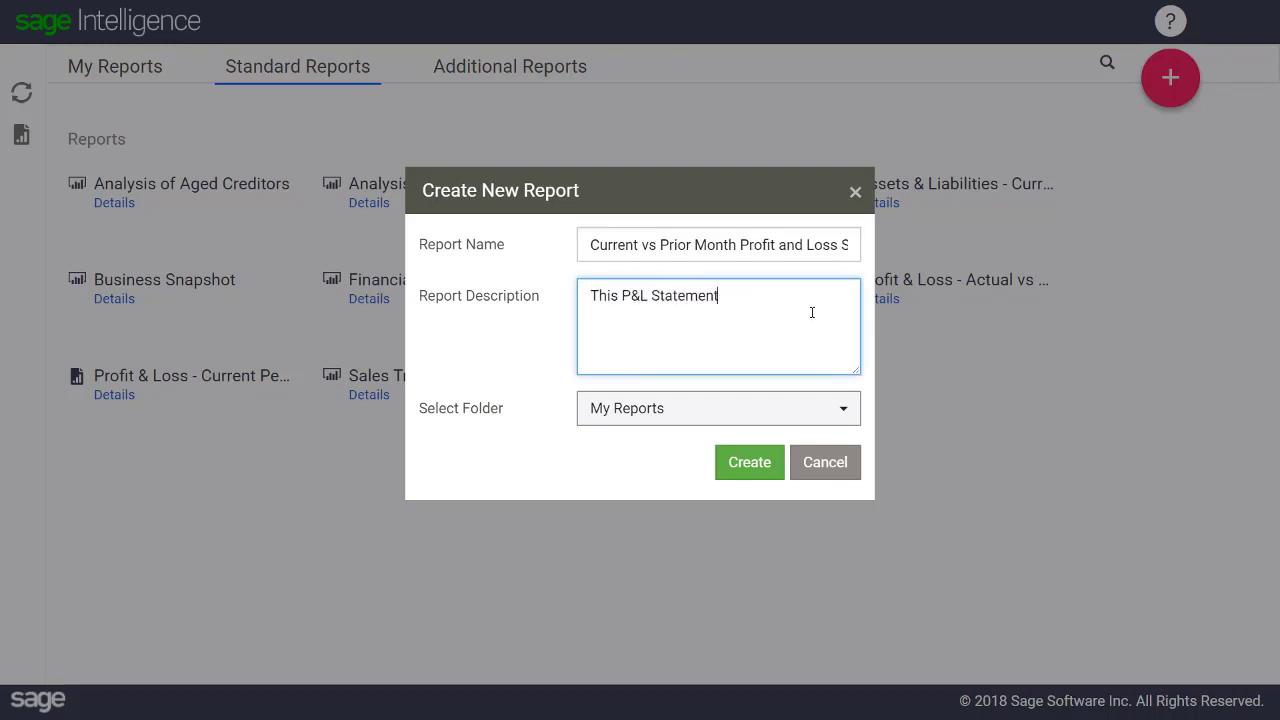
text( shows the current month versus the prior month)
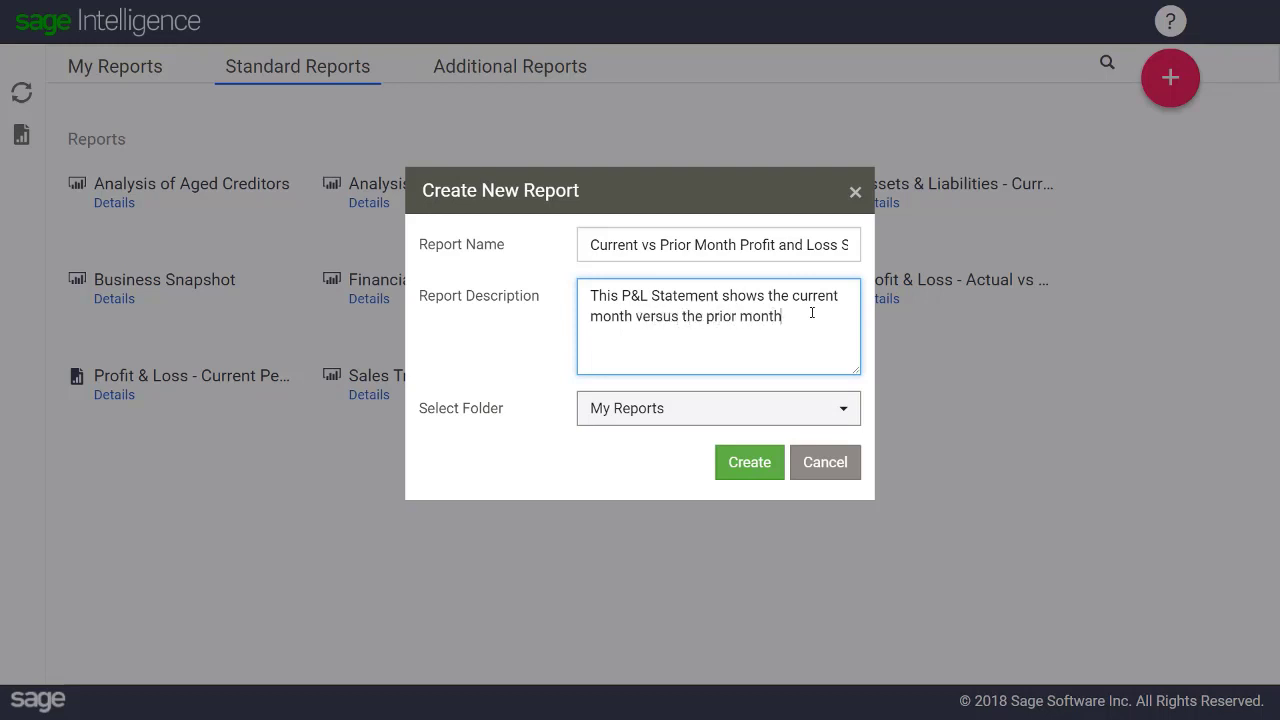
text('s profit and loss.)
click(789, 412)
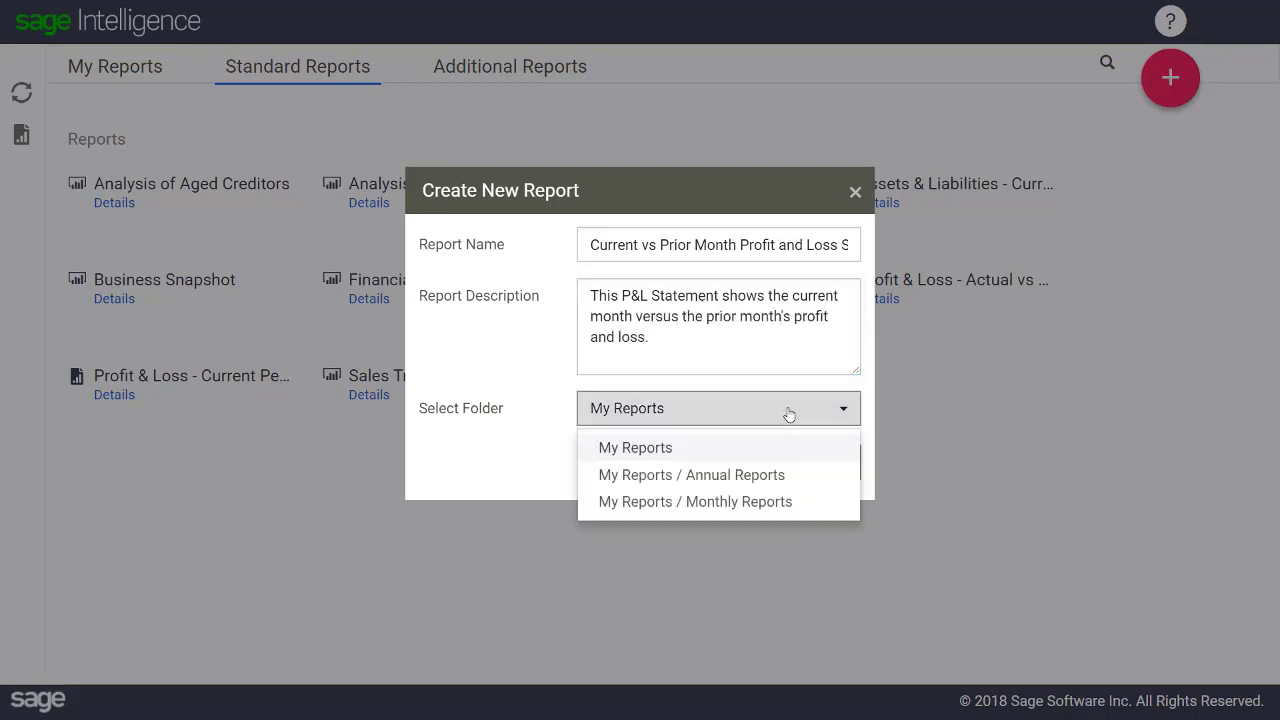
click(766, 502)
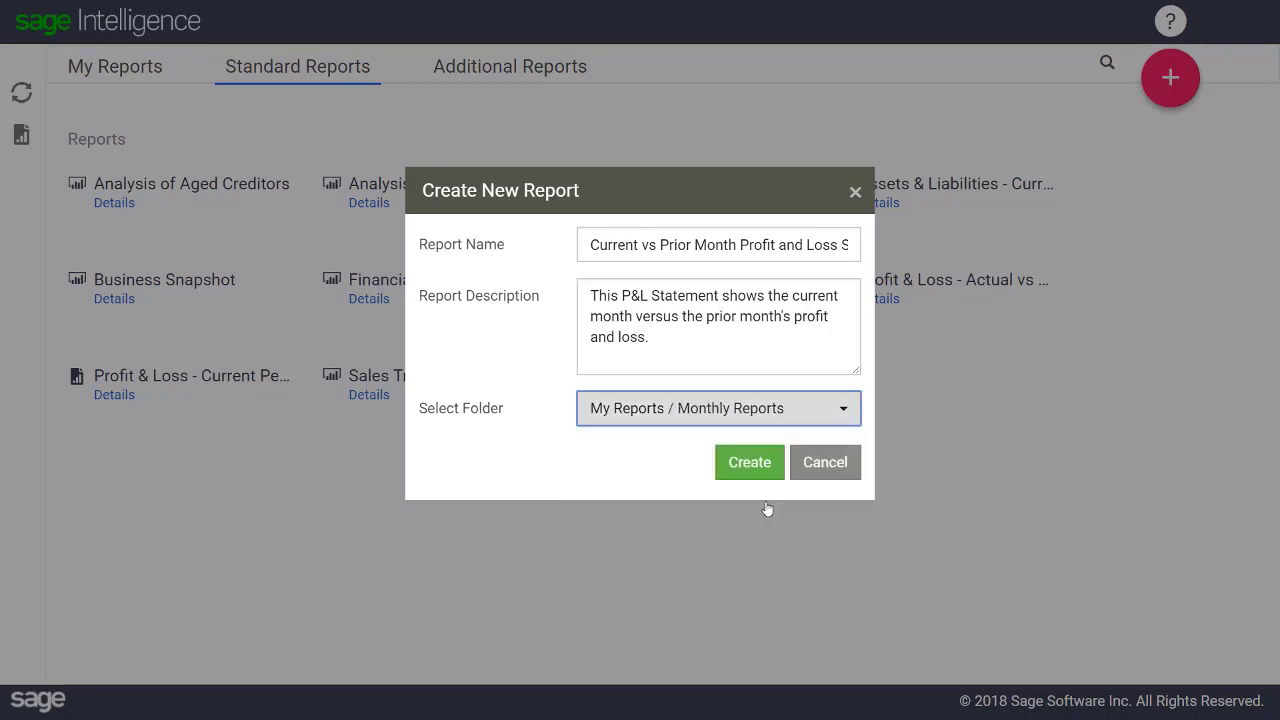
click(752, 468)
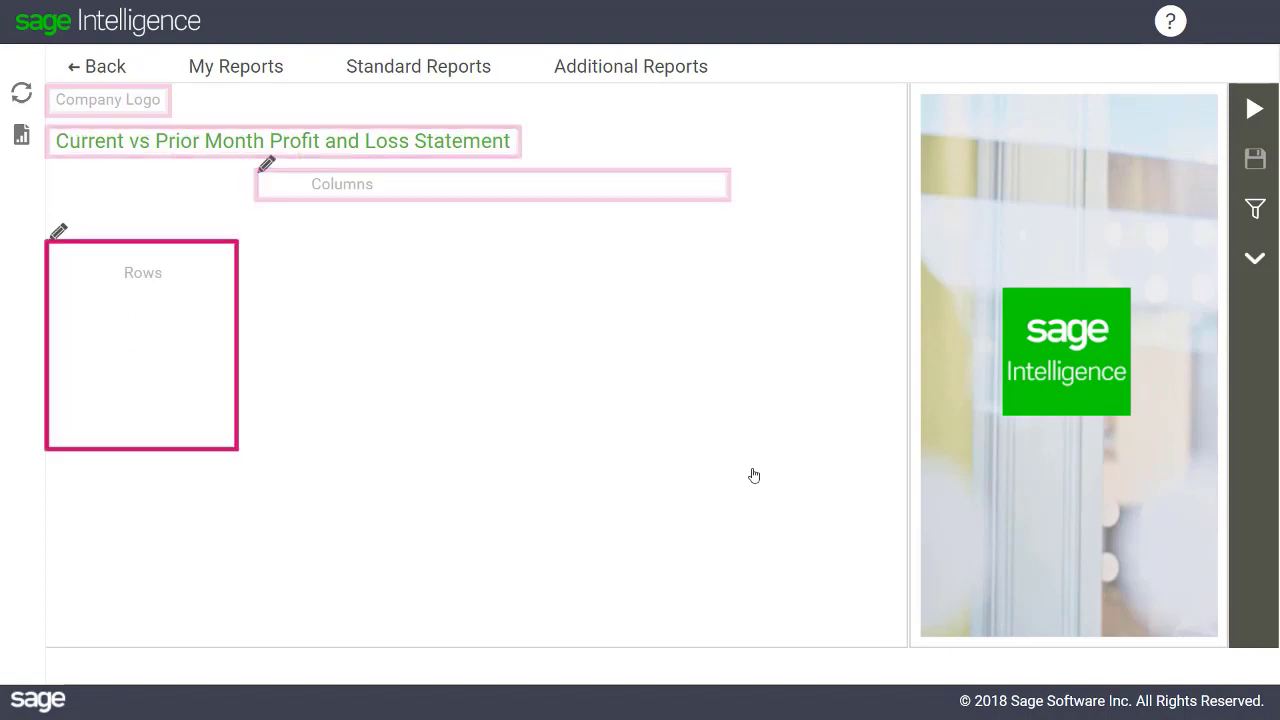
Insert the SuperCycle-Logo-Sml image as the report's company logo
click(100, 110)
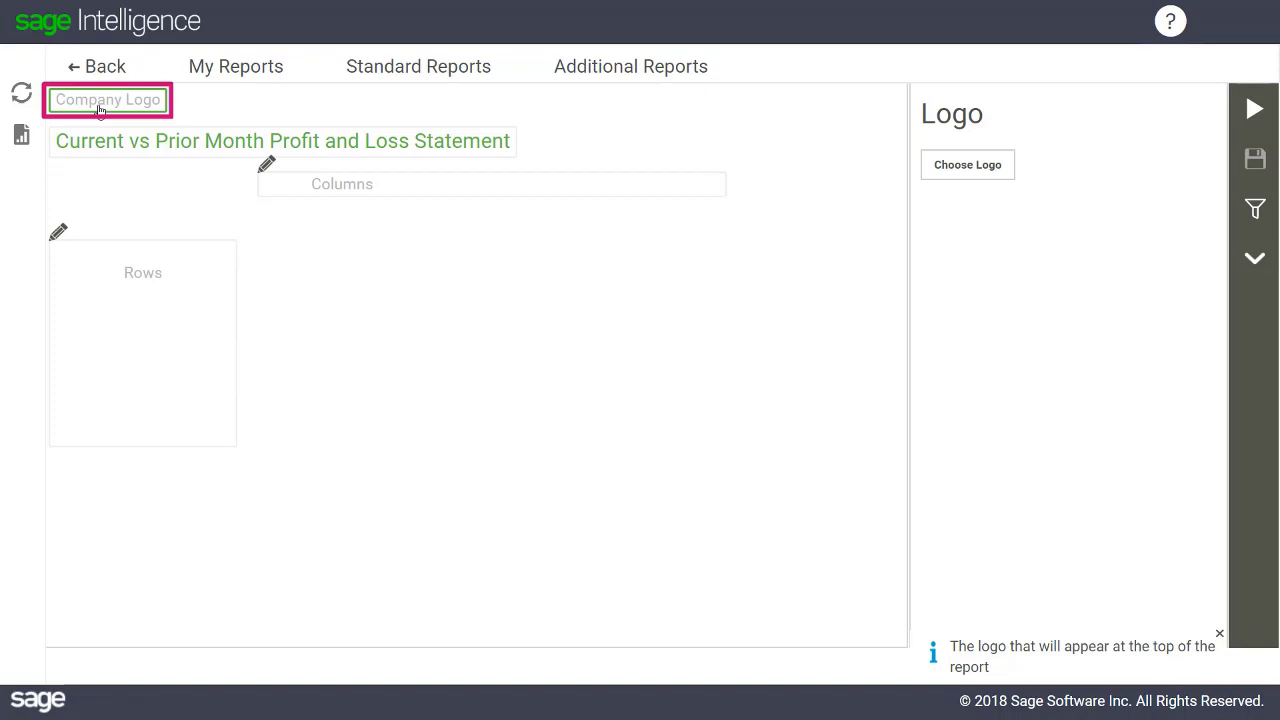
click(944, 168)
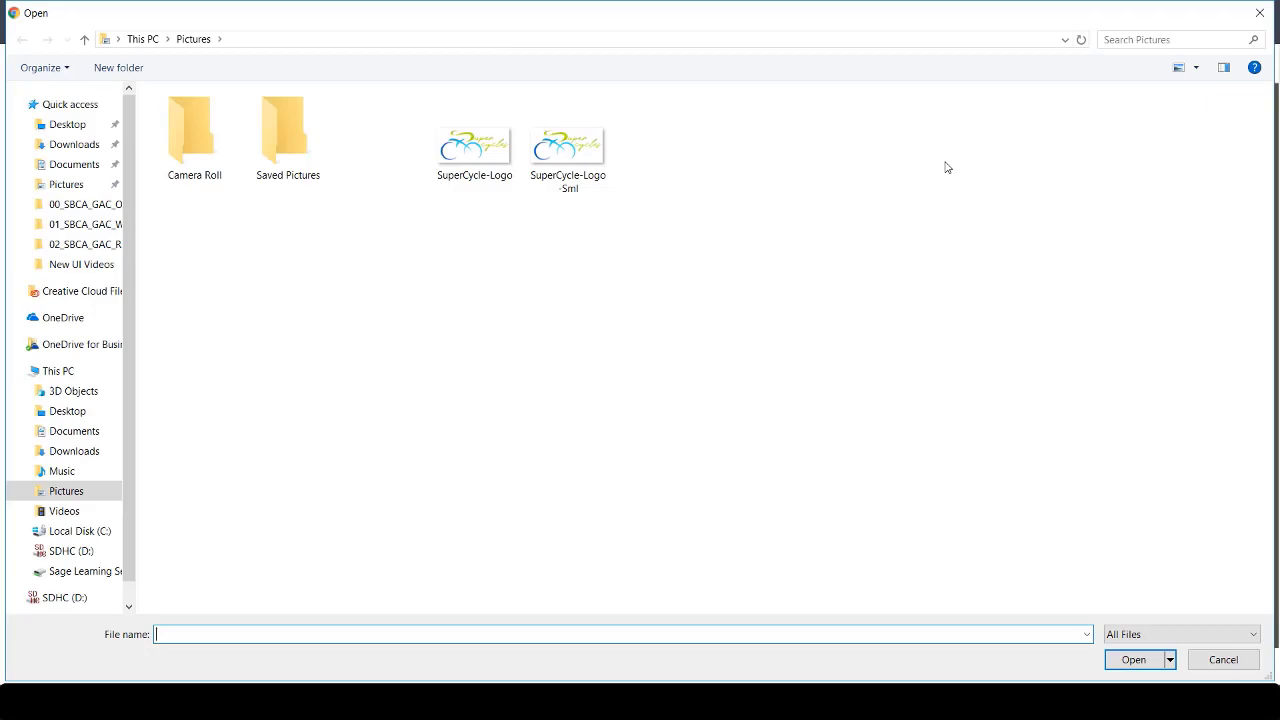
click(583, 157)
click(1133, 659)
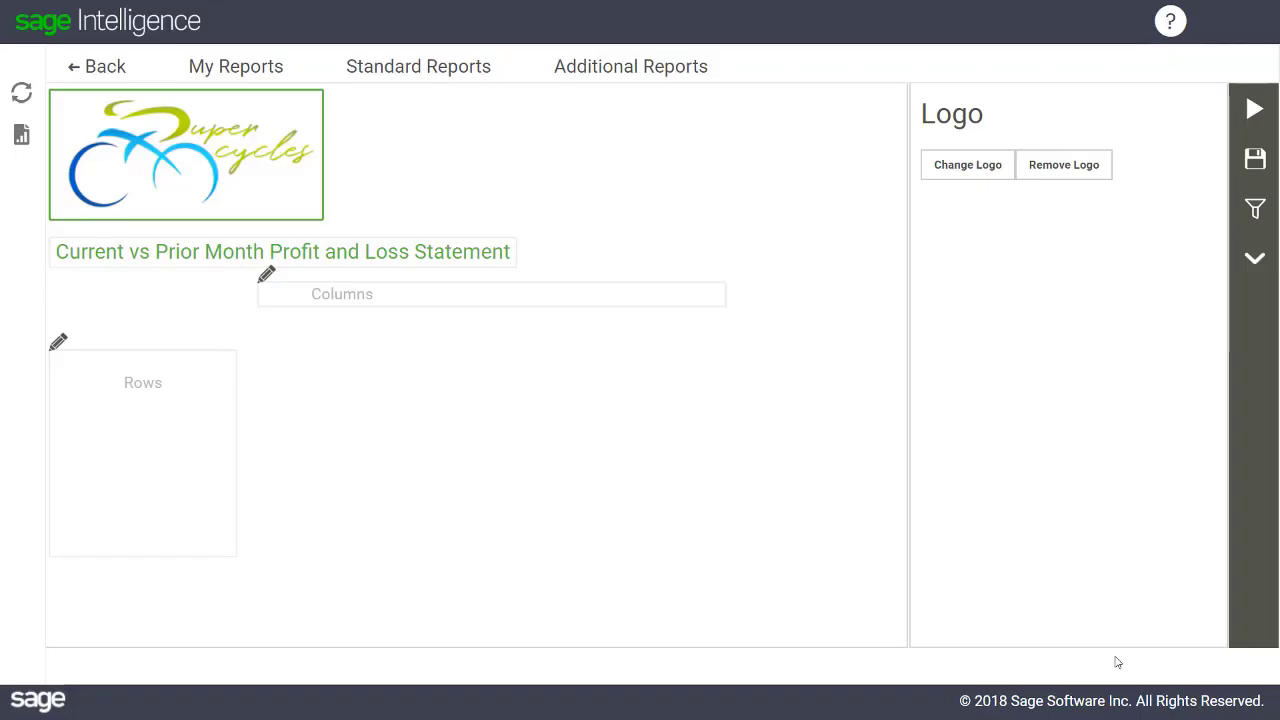
Select the Current vs Prior Month title box to show its Report Title settings
click(377, 265)
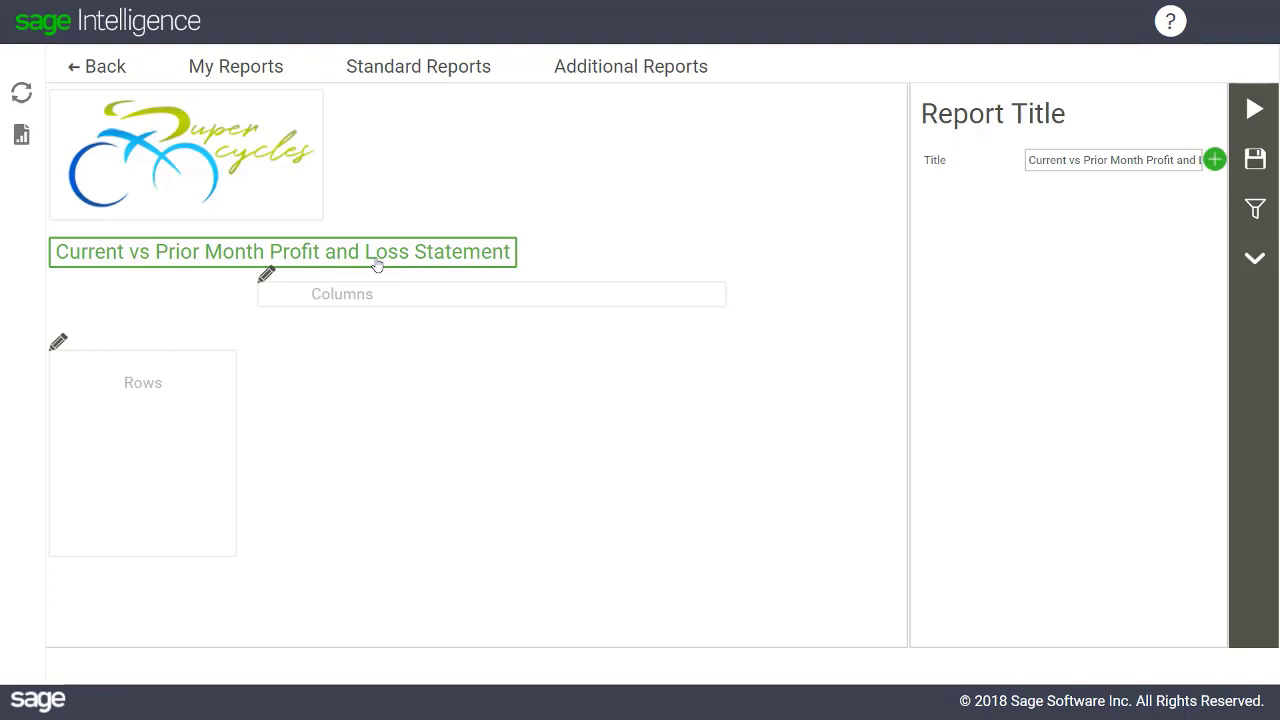
Add a first column set to Current Period, headed Actual [Current Period]
click(267, 284)
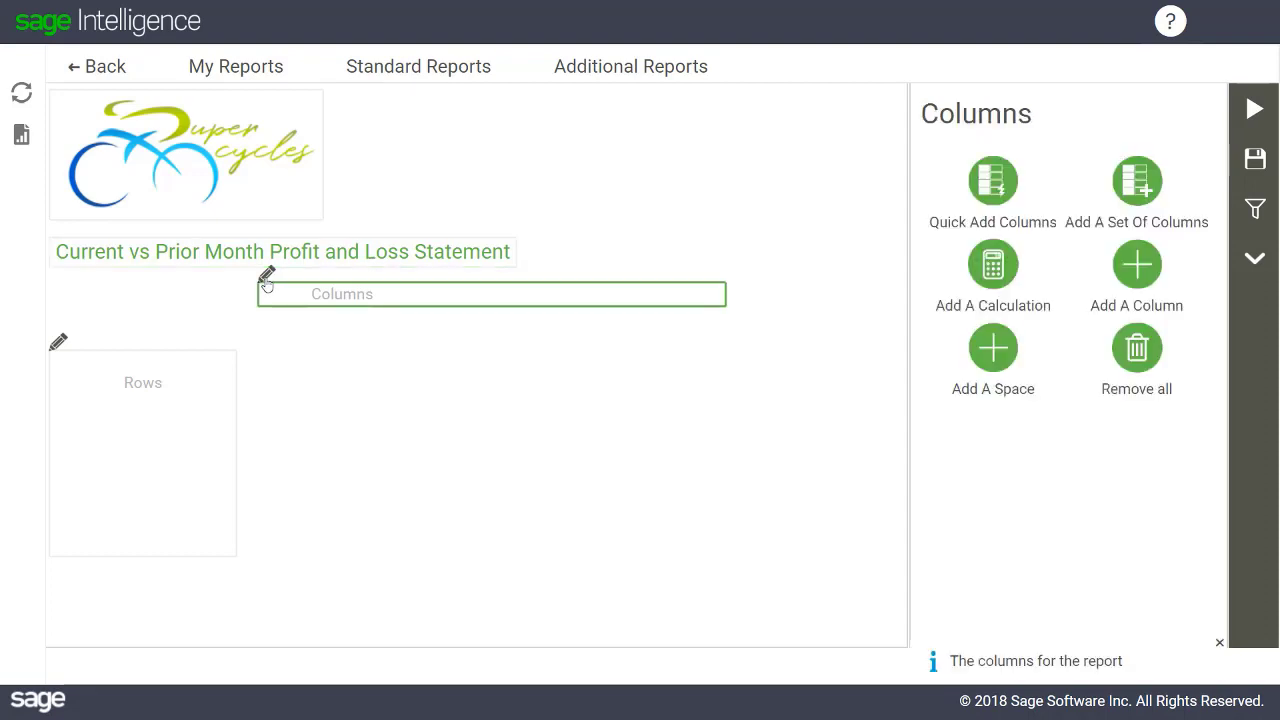
click(1138, 266)
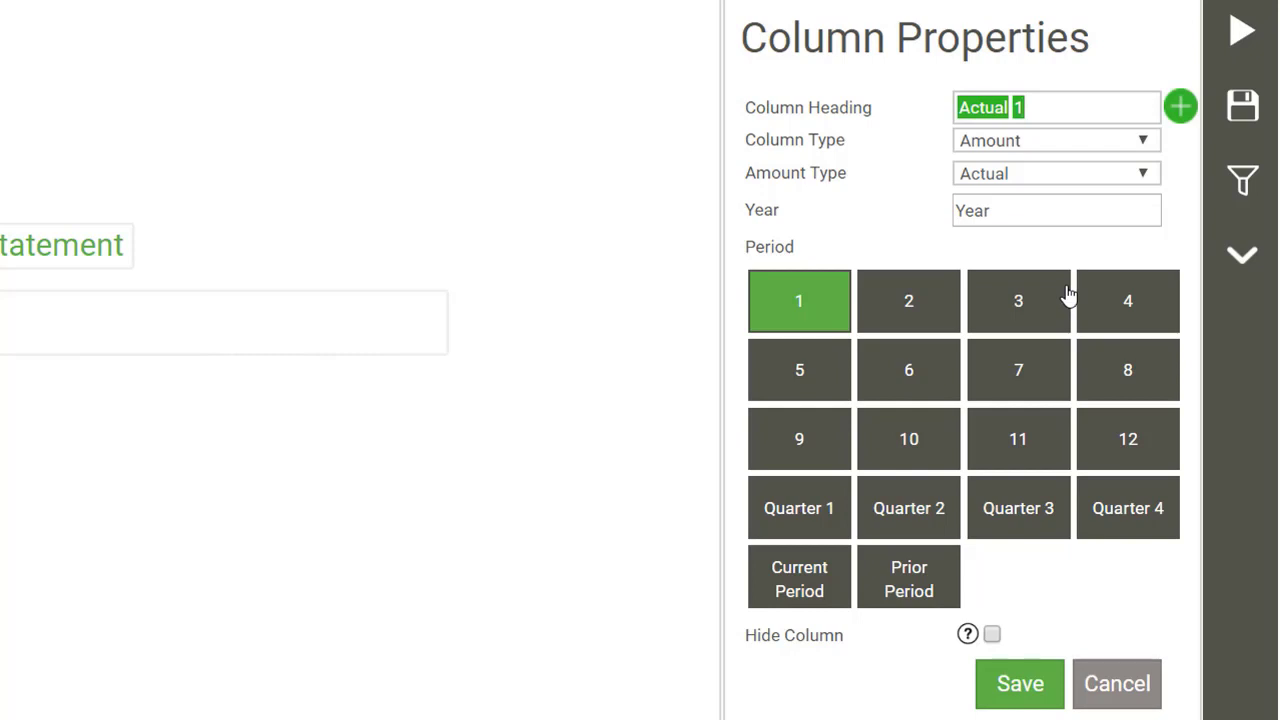
click(788, 590)
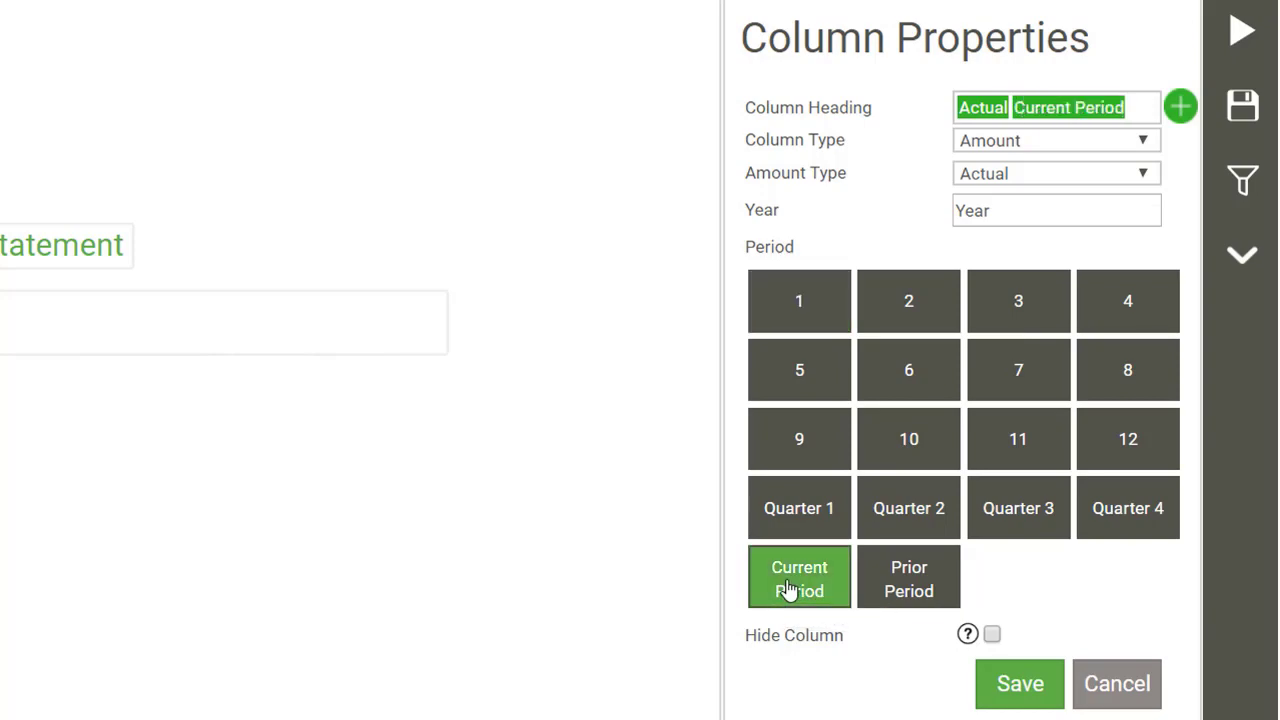
click(1022, 685)
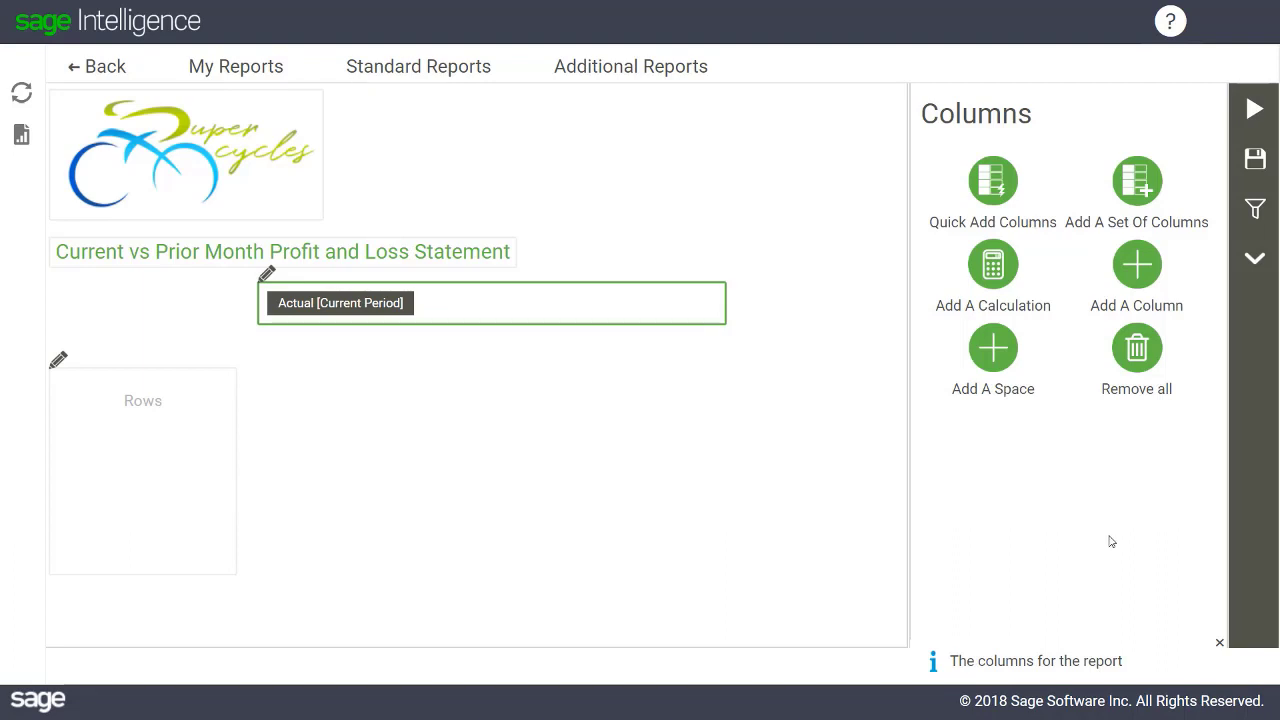
Add a second column set to Prior Period, headed Actual [Prior Period]
click(1136, 276)
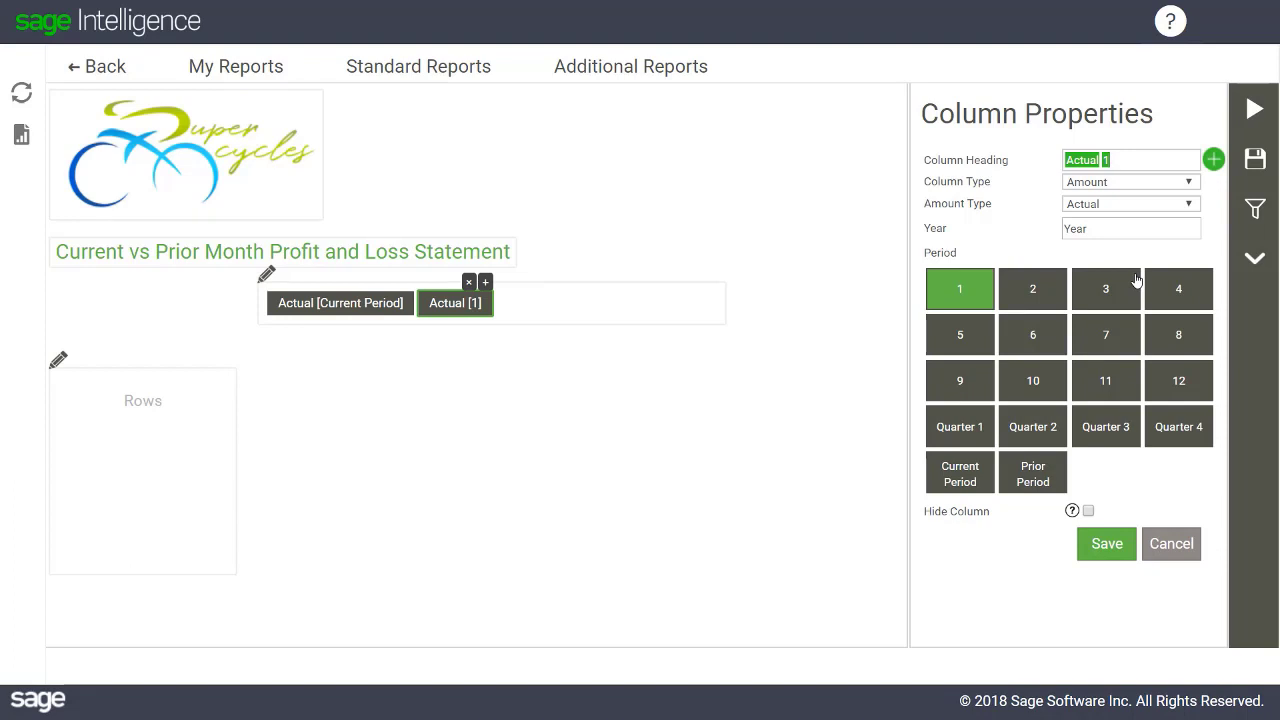
click(1033, 474)
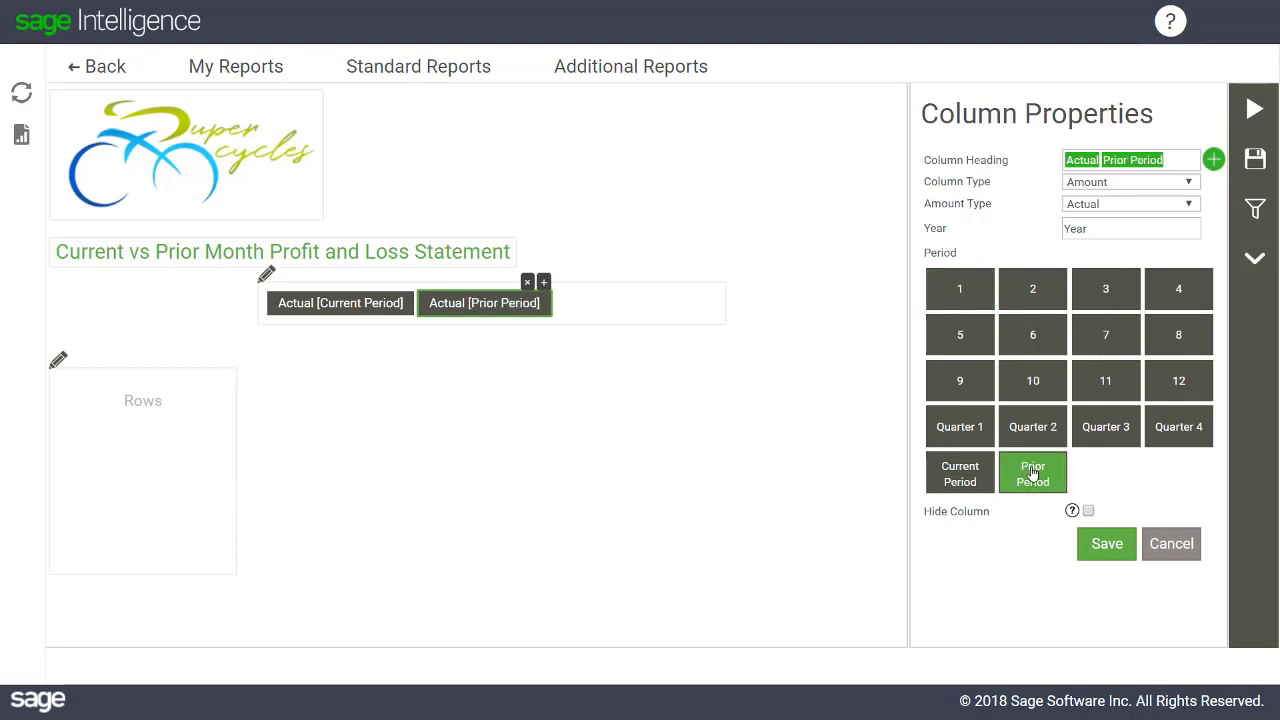
click(1105, 547)
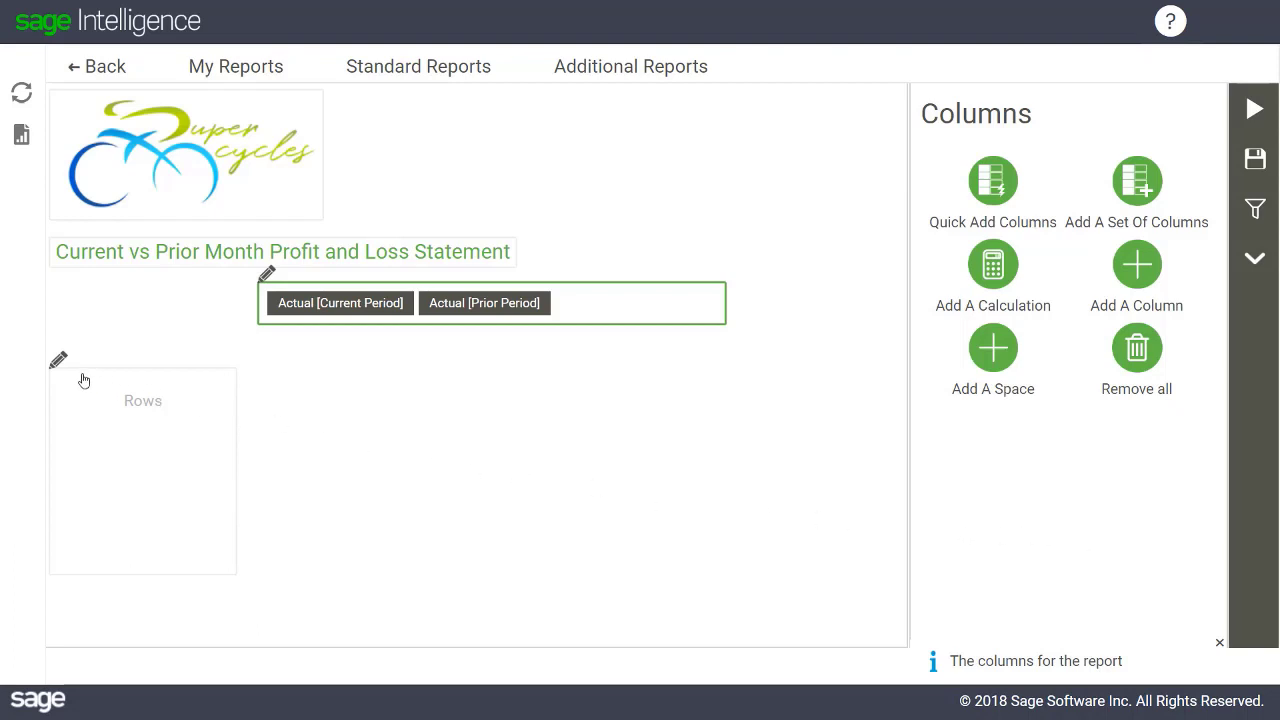
Quick-add the Profit & Loss row set, from Sales through Gross Profit to Depreciation
click(53, 372)
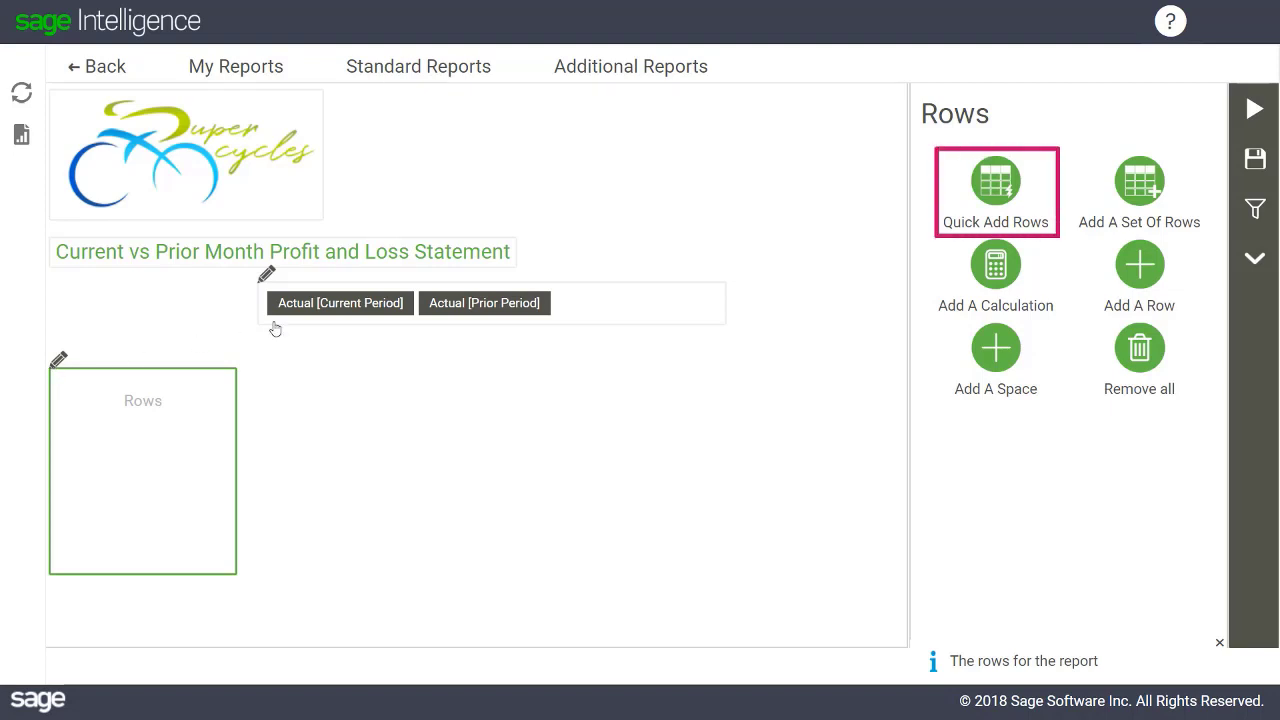
click(980, 198)
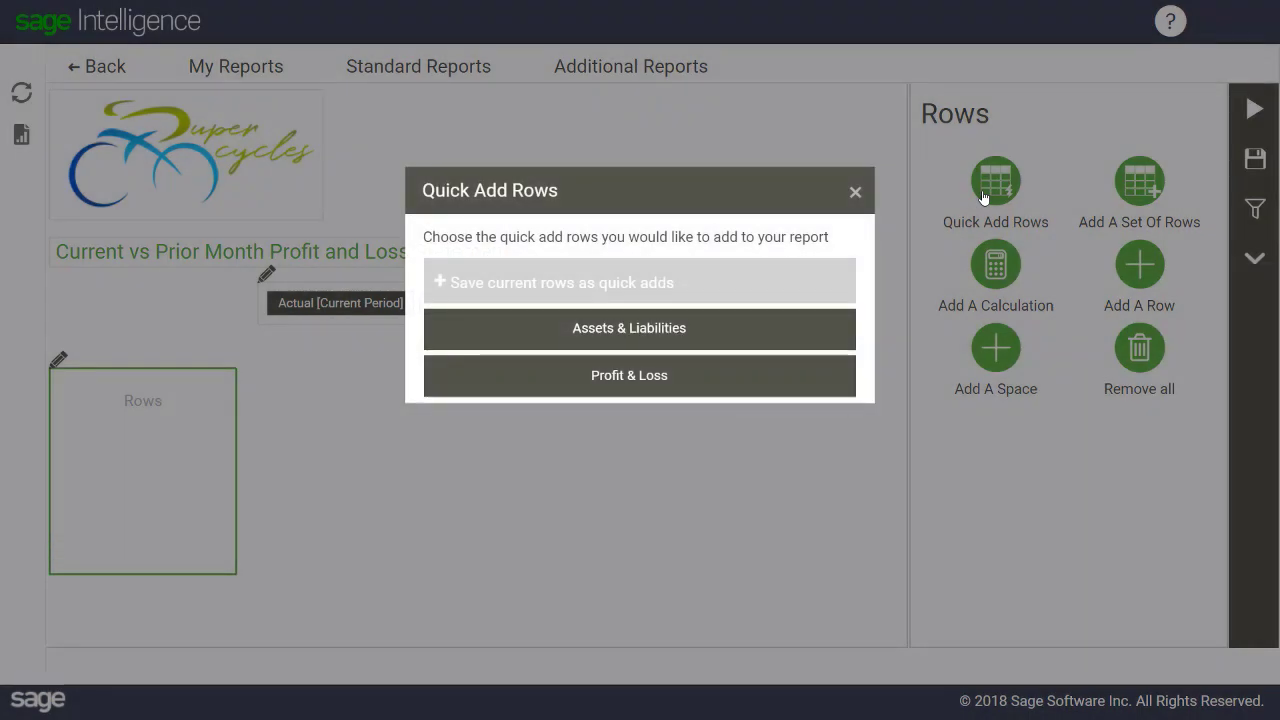
click(688, 376)
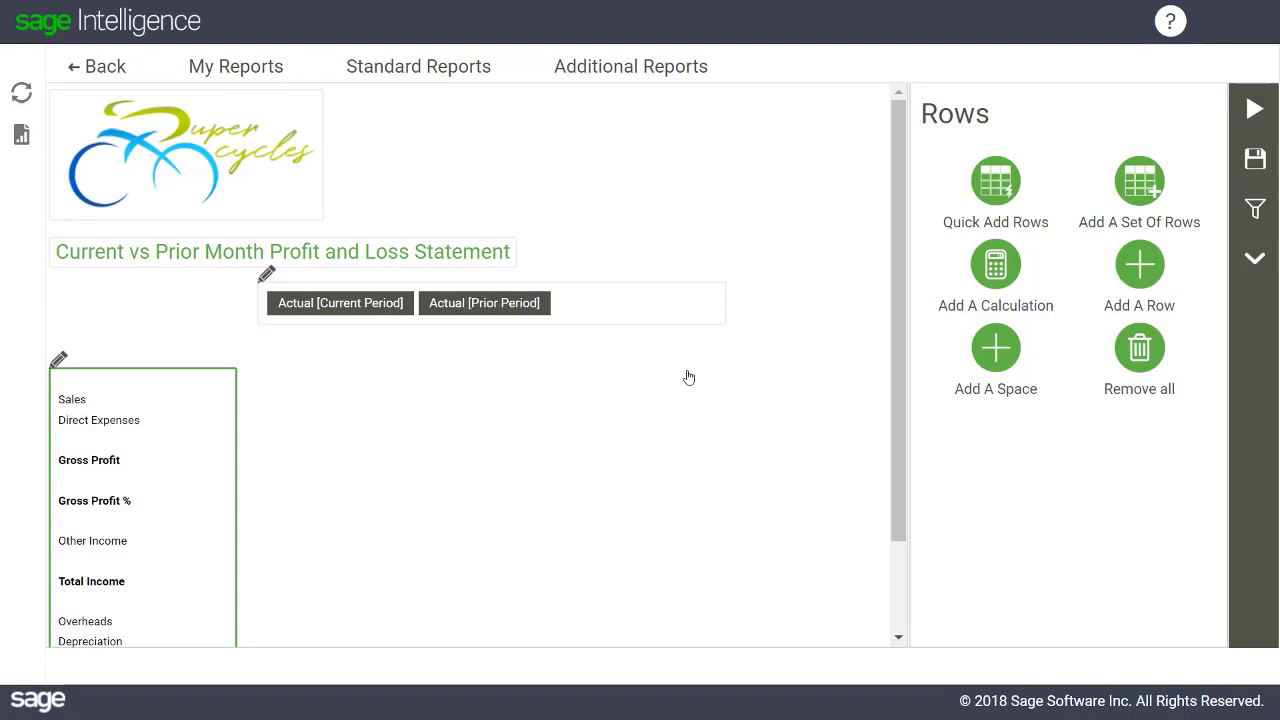
Filter the report to Super Cycles Ltd Internal Account, year 2019, title period Current Period
click(1254, 210)
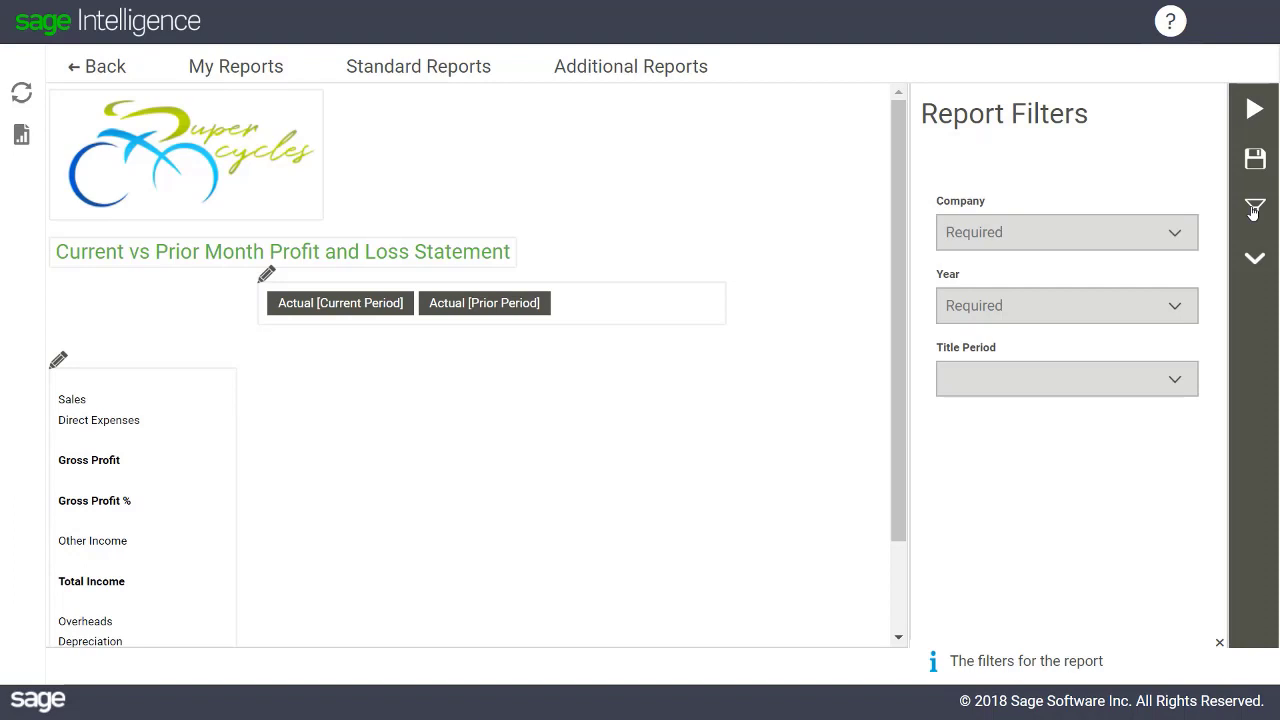
click(1179, 234)
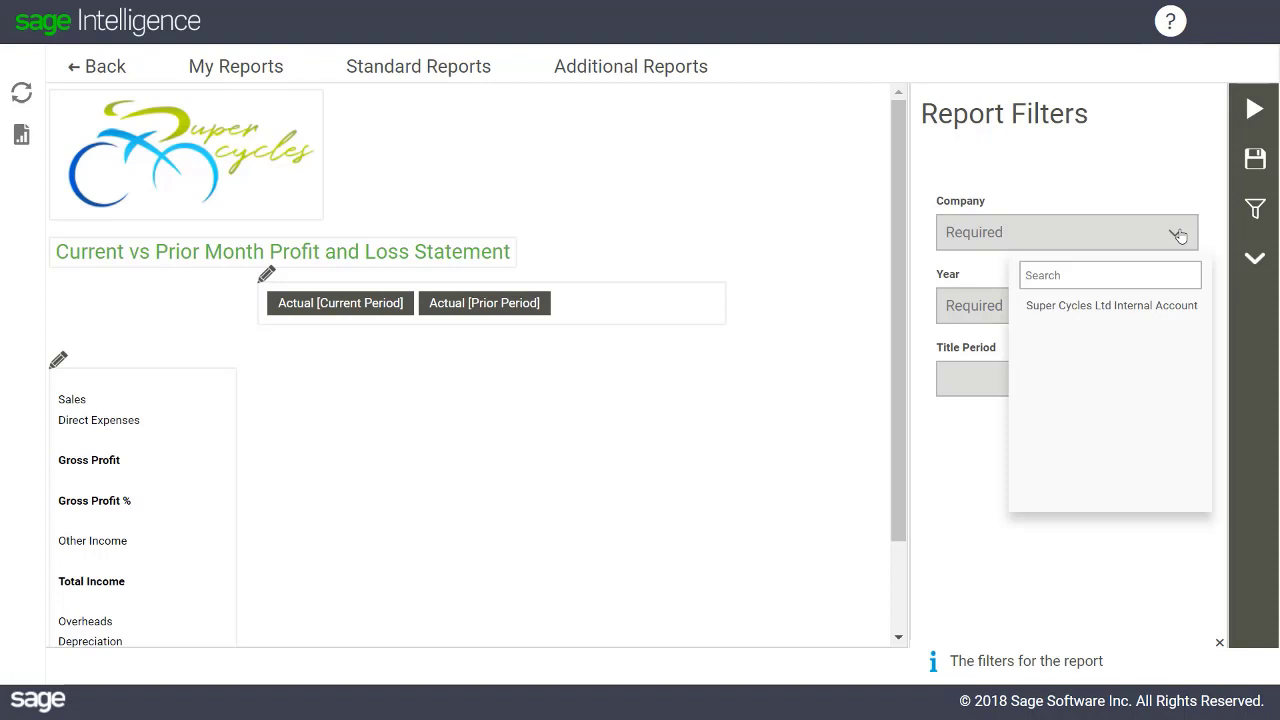
click(1172, 305)
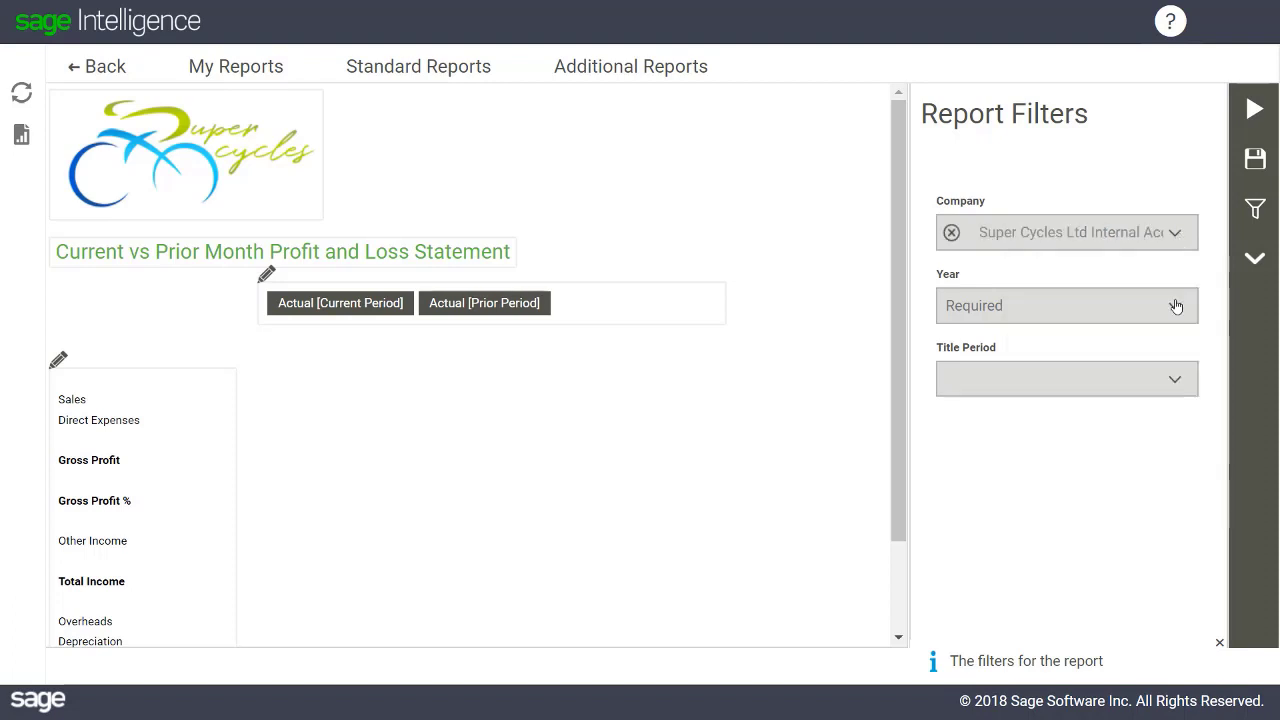
click(1176, 305)
click(1170, 377)
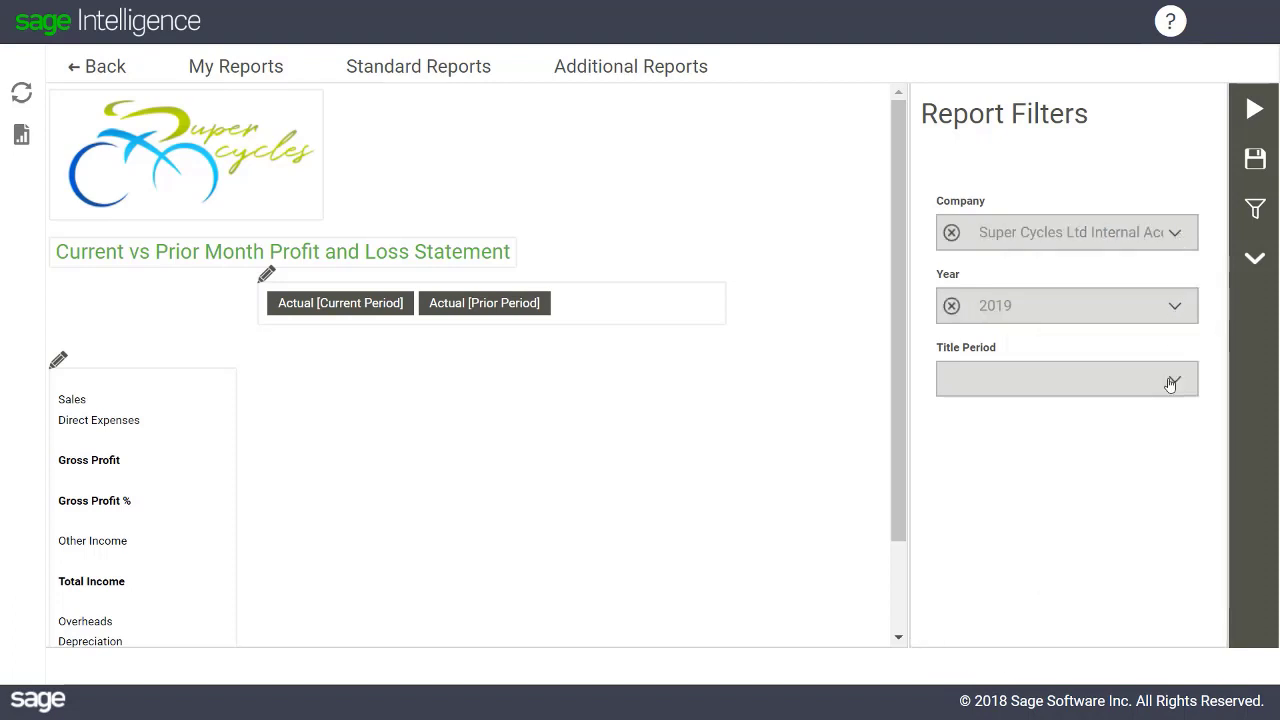
click(1171, 383)
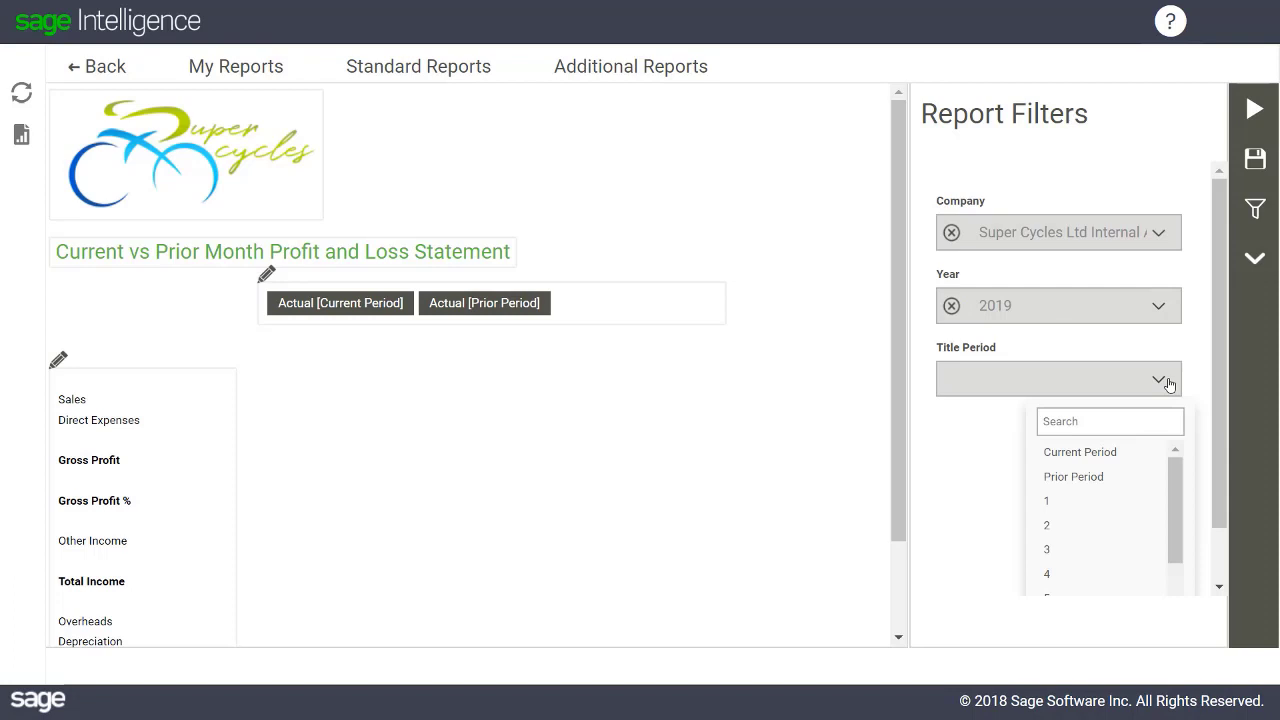
click(1155, 460)
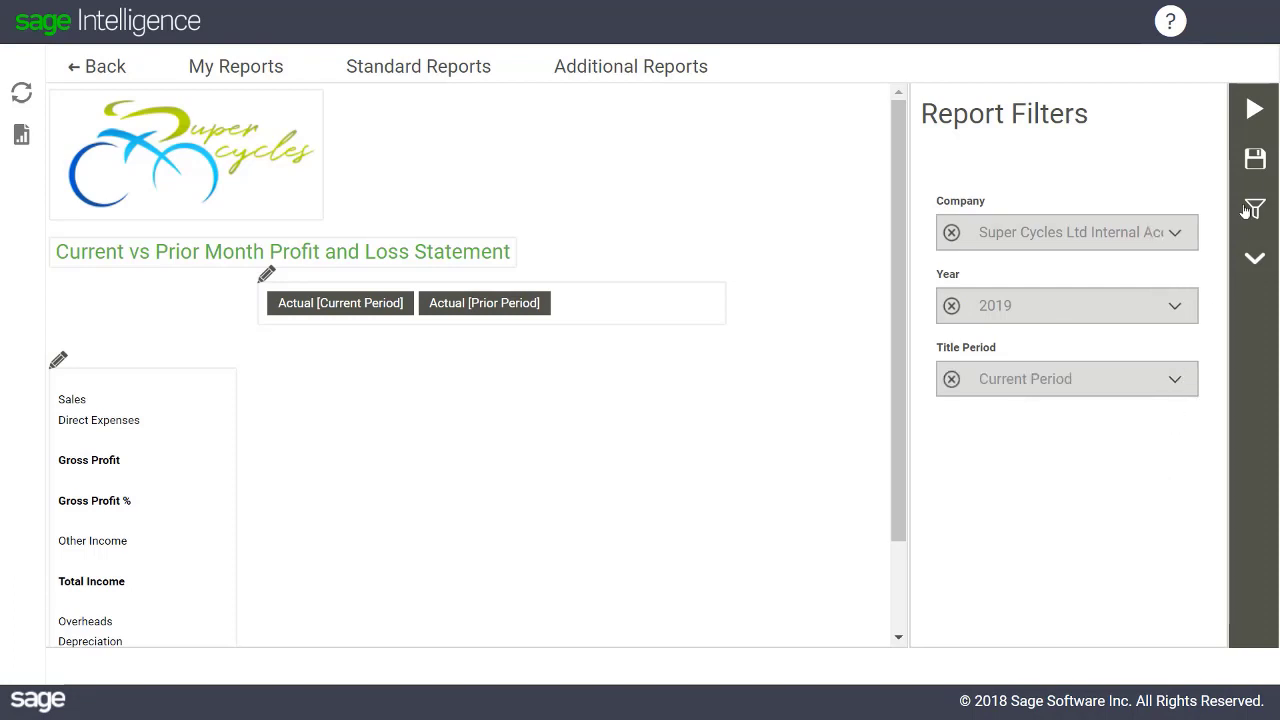
Save the report, then run it with the Company, 2019 and Current Period filters
click(1256, 163)
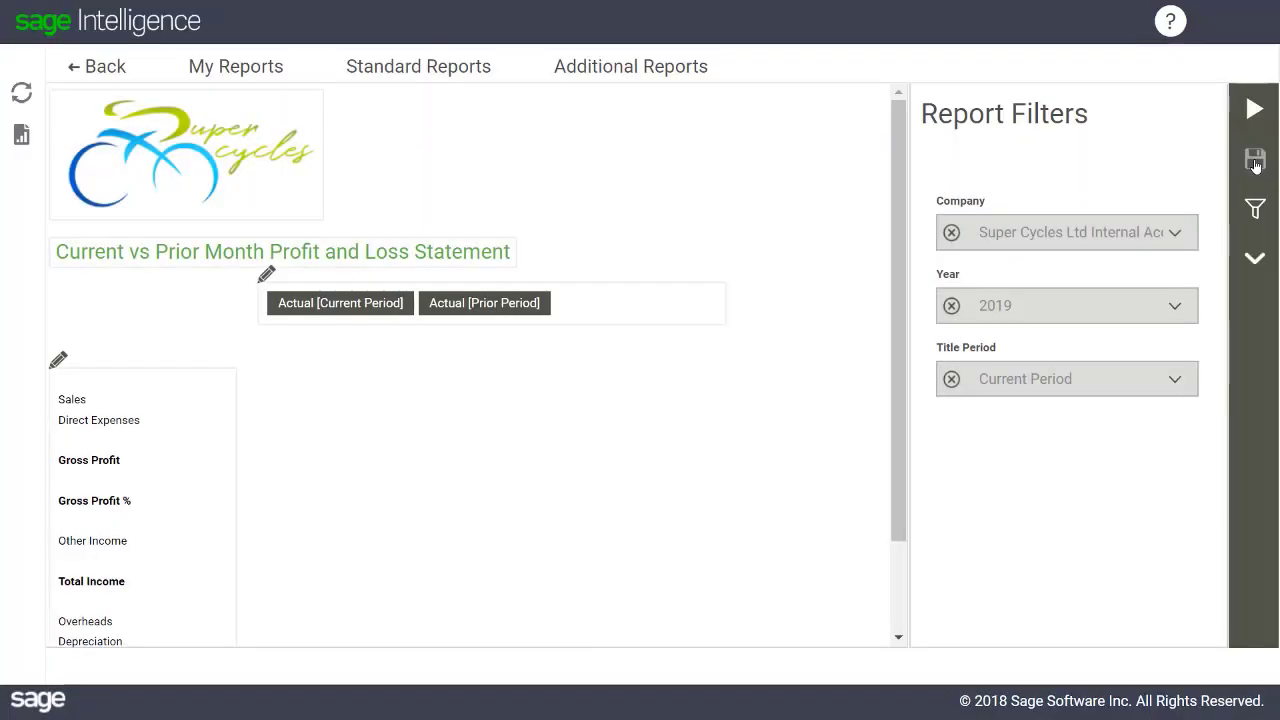
click(1254, 114)
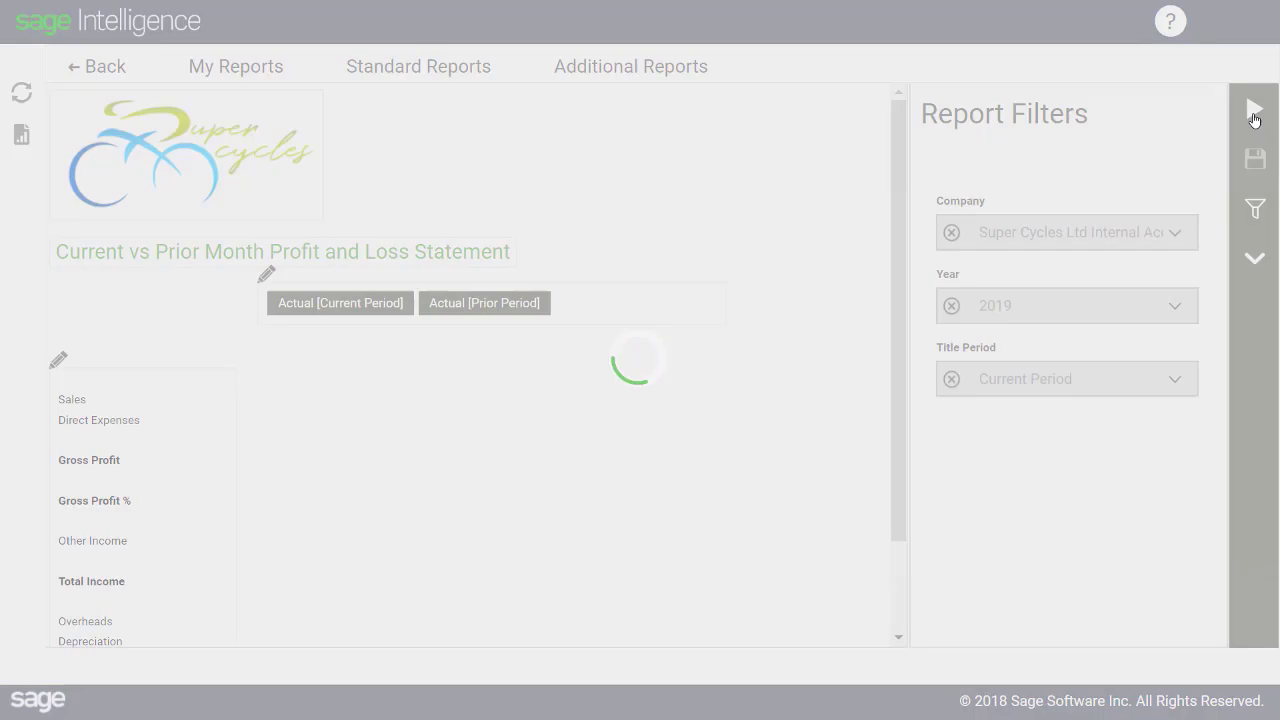